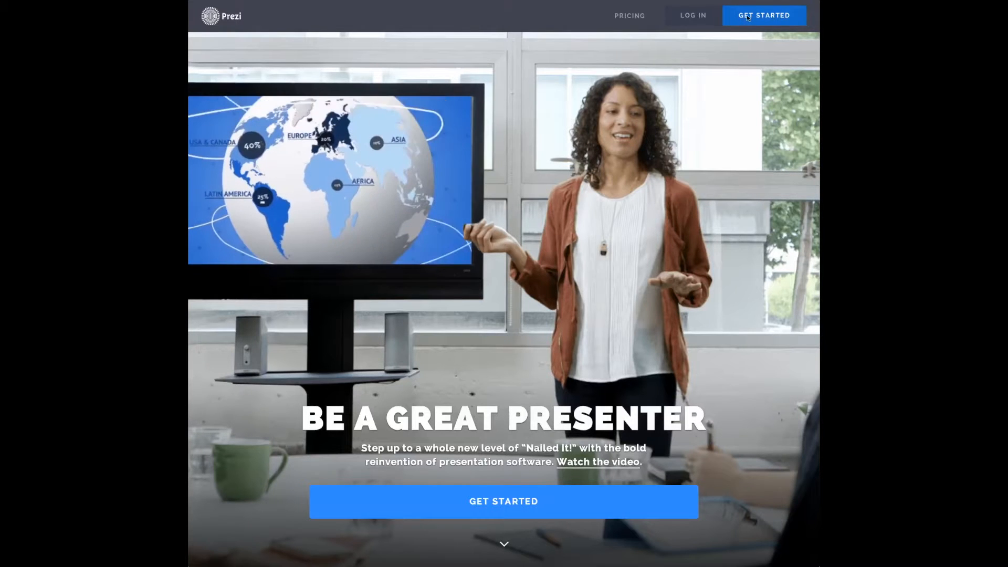
Sign up for a free Public account, entering the first name, last name, e-mail and account password
click(757, 17)
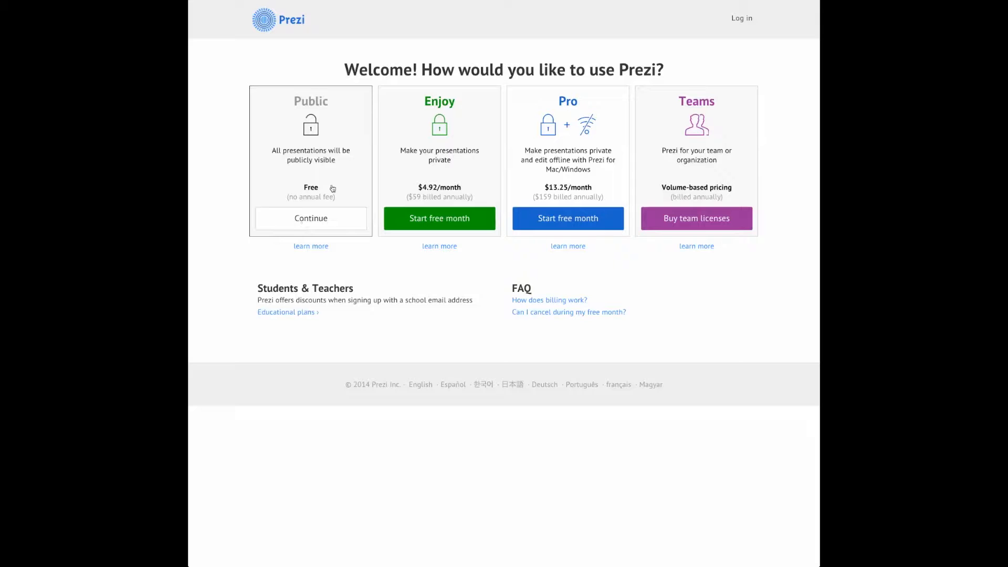
click(305, 216)
text(Jeff)
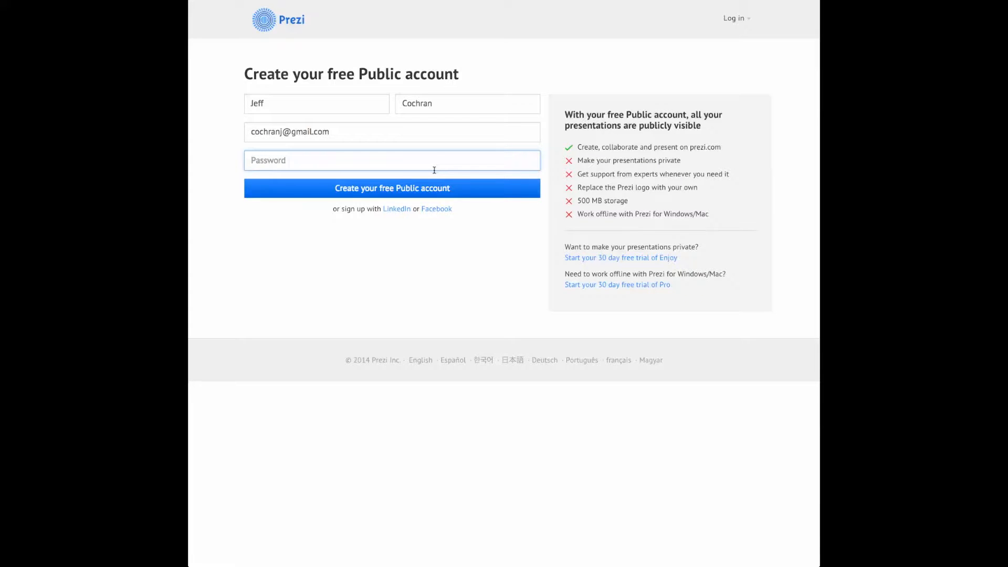
text(••••••••••)
key(Return)
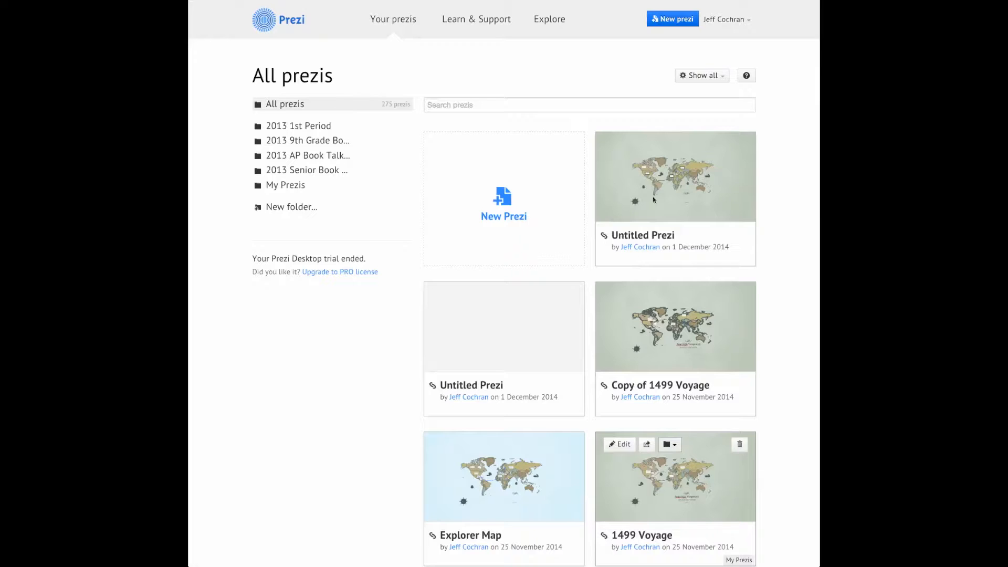
View the prezis in the 2013 9th Grade Bo... folder and return to all prezis
click(307, 140)
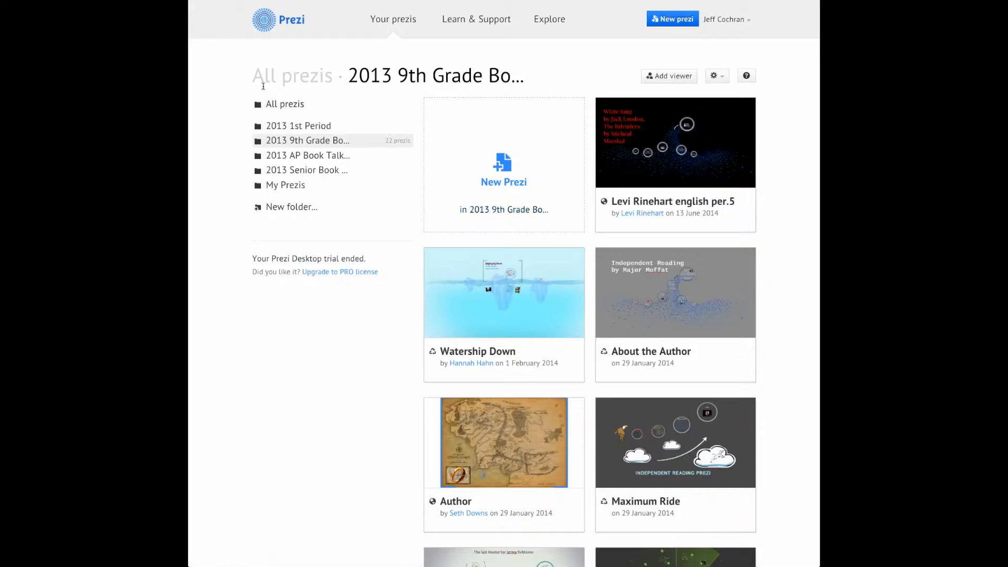
click(290, 105)
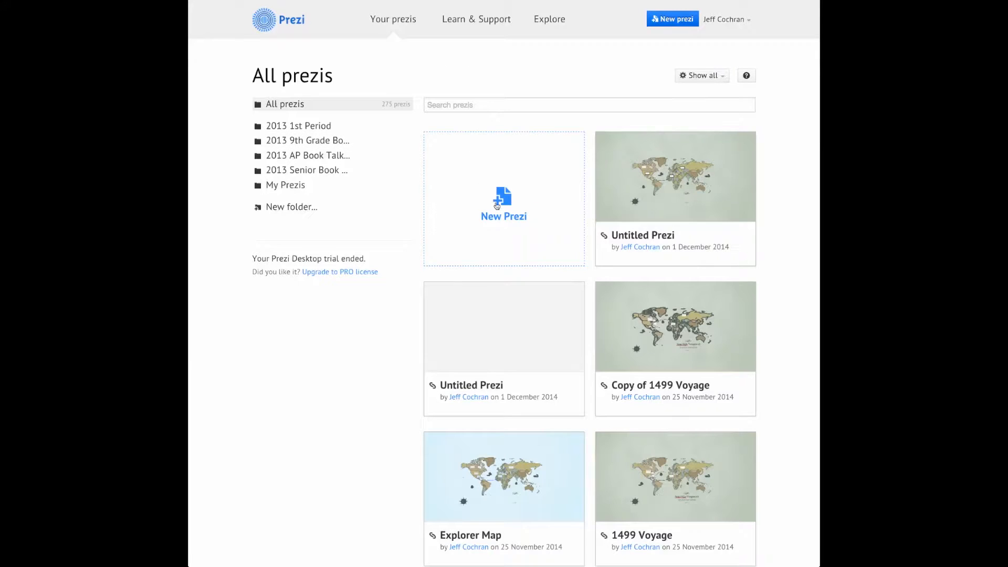
Create a new prezi from the Journey template and leave the full-screen view for the editor
click(501, 198)
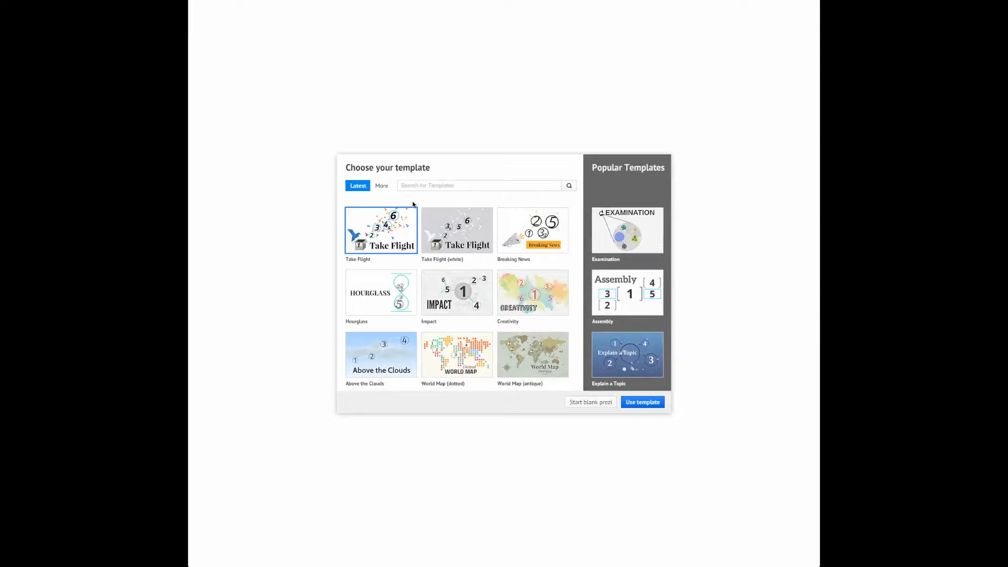
click(381, 187)
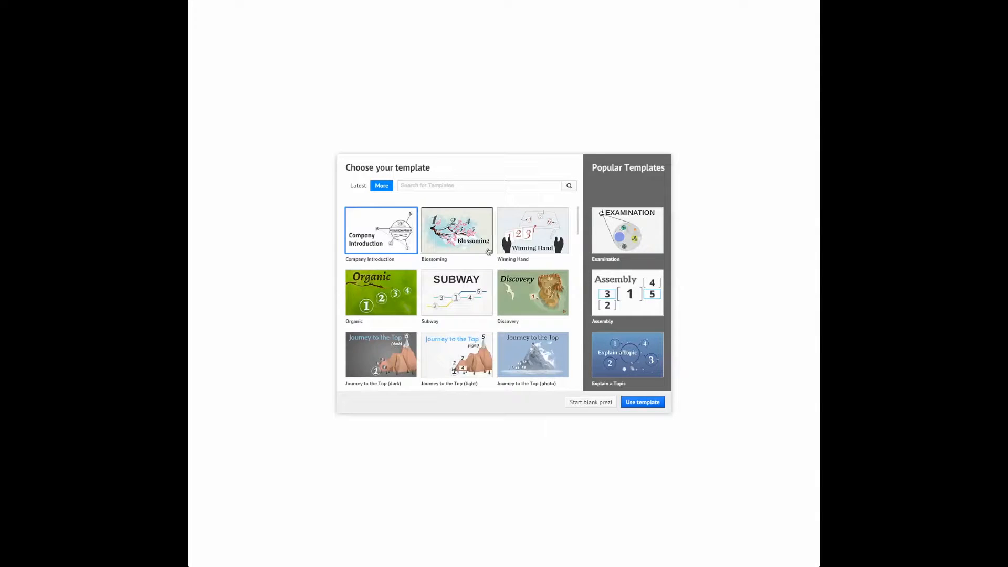
scroll(515, 263, down, 5)
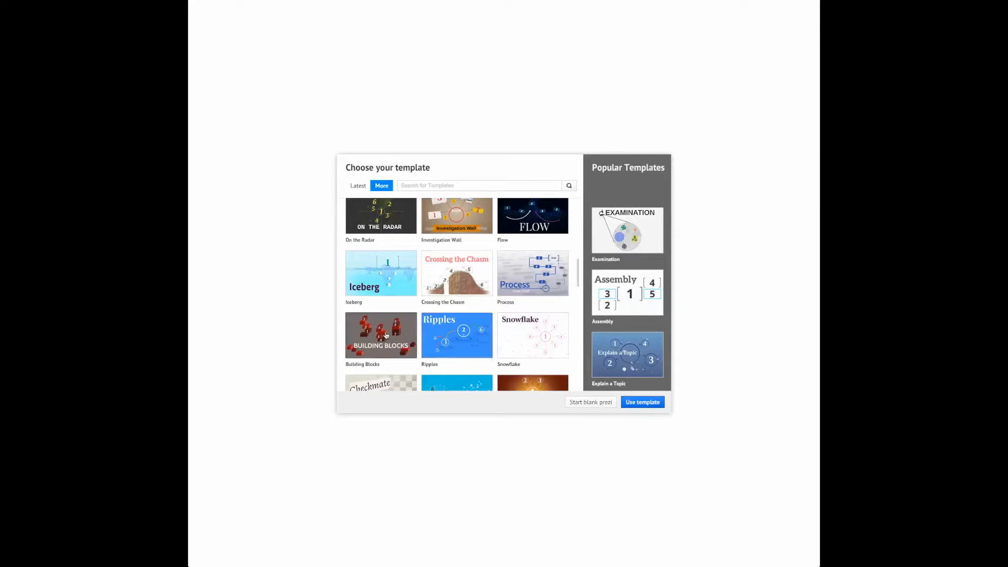
scroll(567, 342, down, 10)
scroll(565, 342, down, 2)
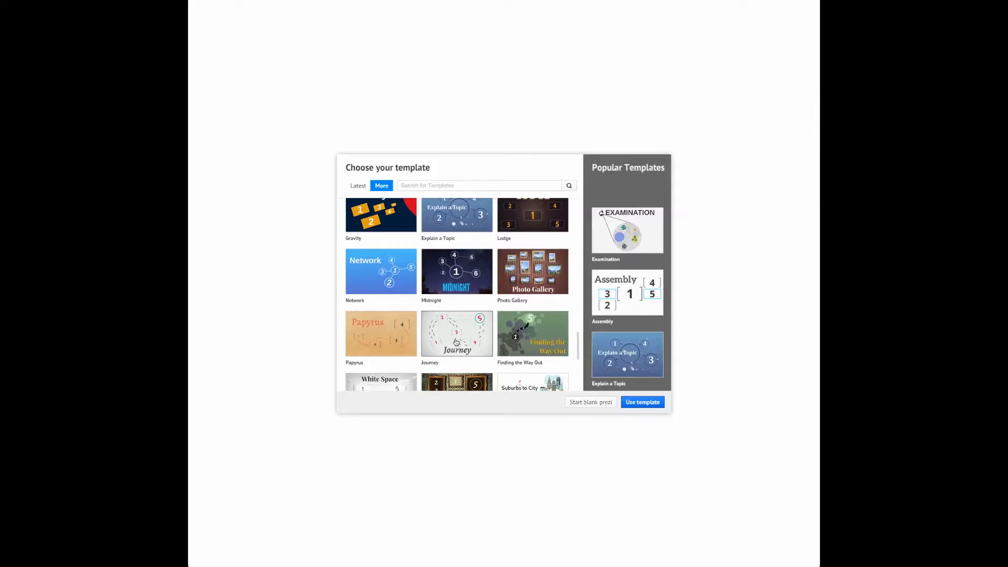
click(456, 343)
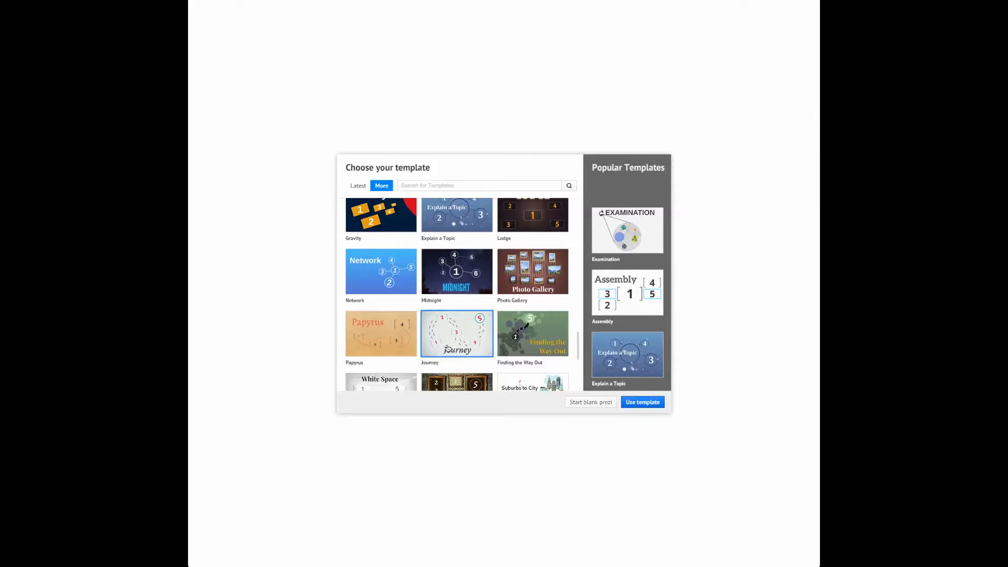
click(640, 403)
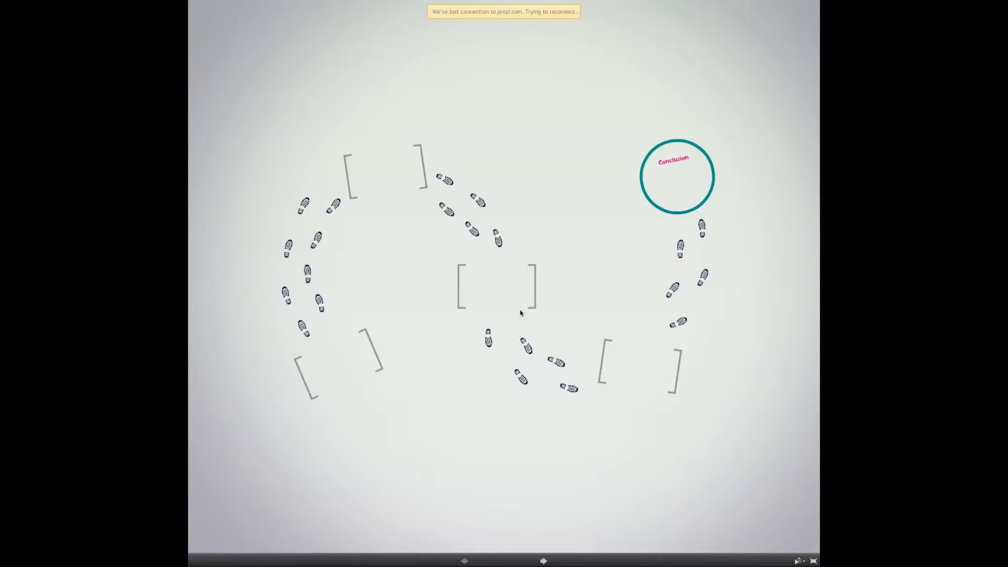
key(Escape)
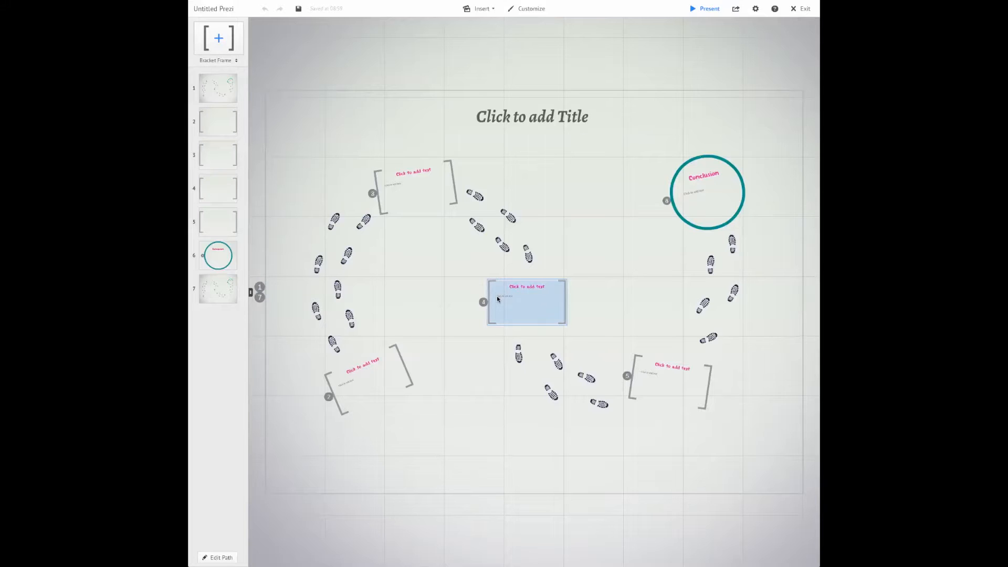
Fill the first bracket frame on the path with the title "Add your title here" and the body text "This is where I put my content"
click(215, 127)
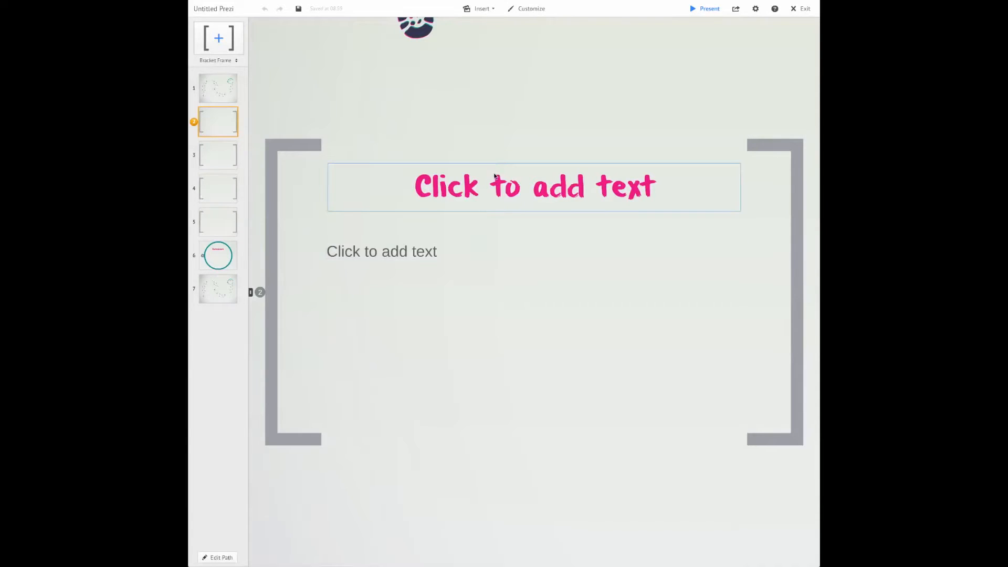
click(580, 197)
click(418, 266)
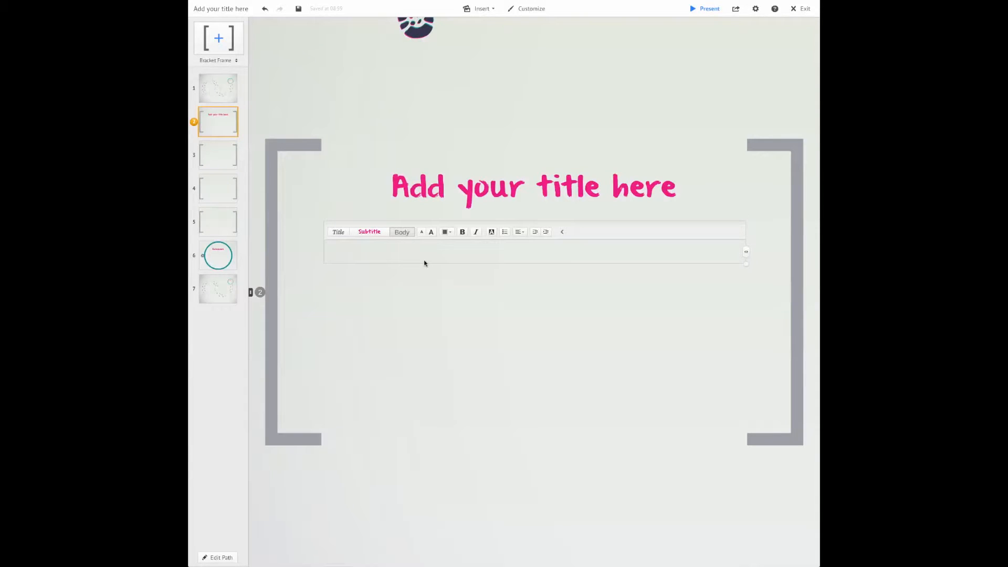
text(This is where I put my content)
click(491, 357)
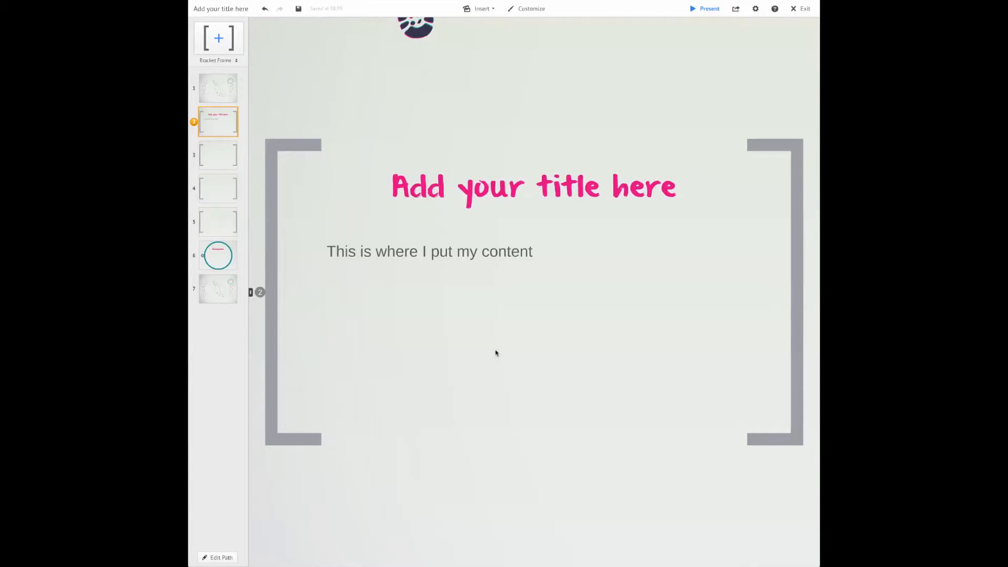
Add a separate text box reading "Typing here" in the empty area below the body text
double_click(550, 295)
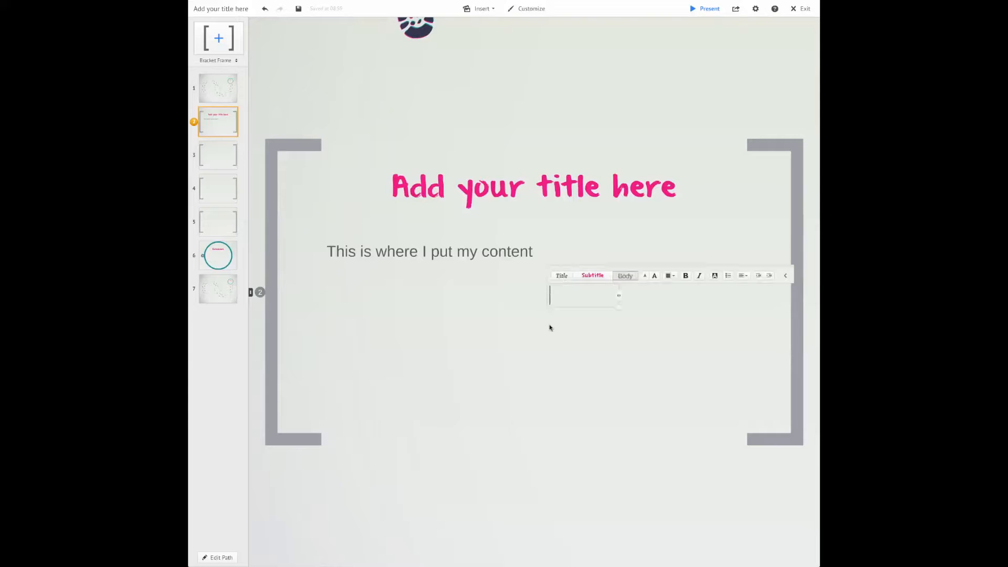
text(Typing here)
click(603, 348)
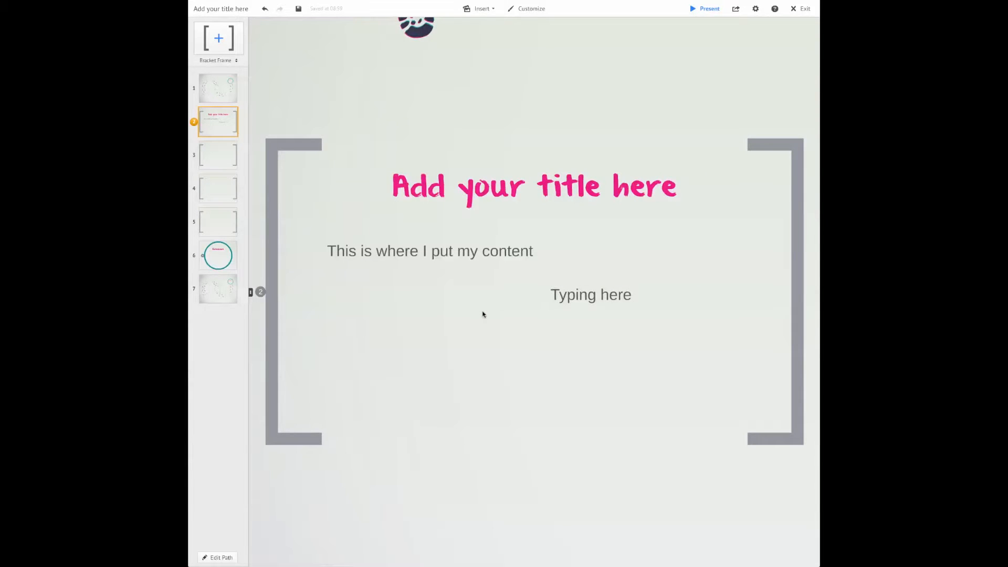
click(434, 252)
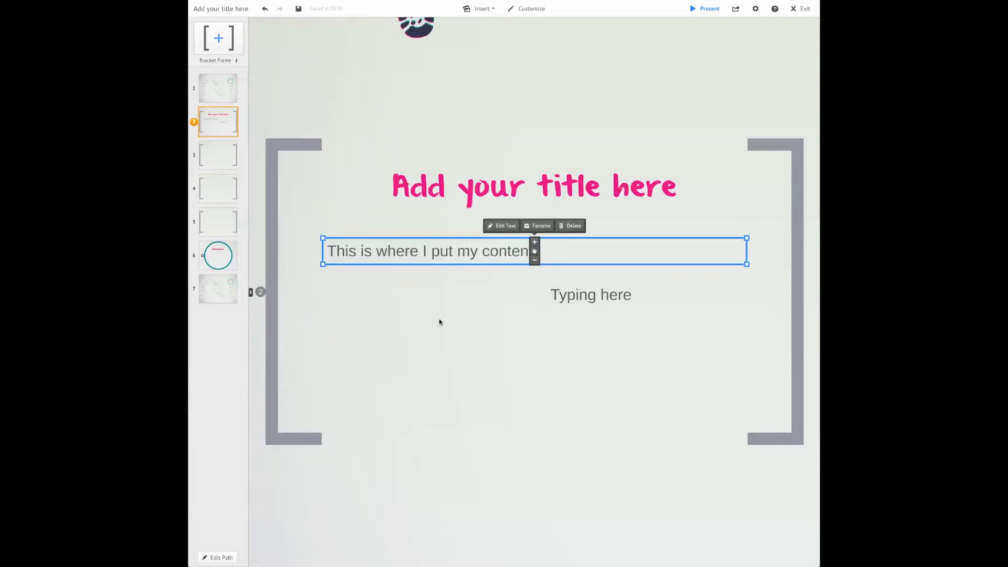
click(452, 252)
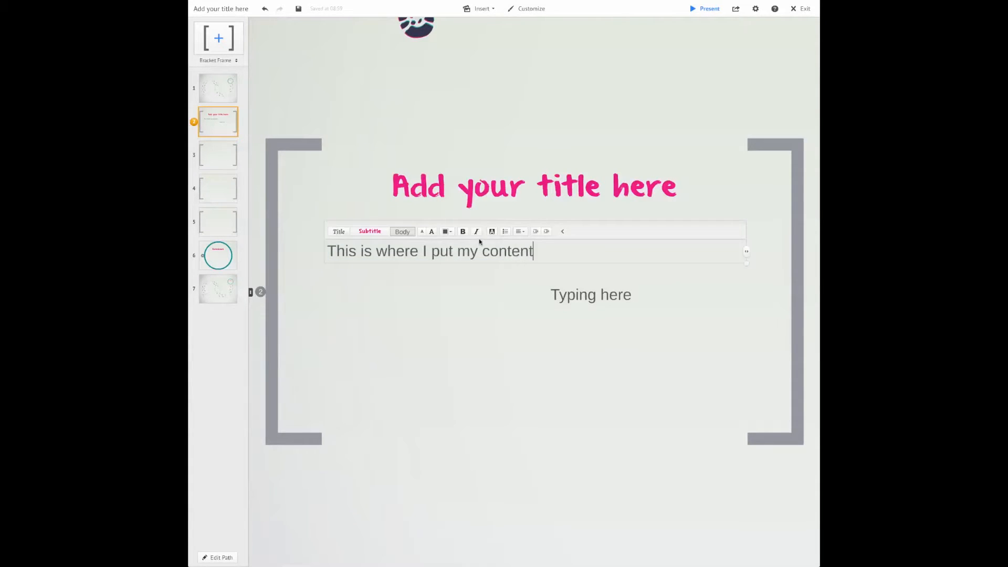
click(425, 288)
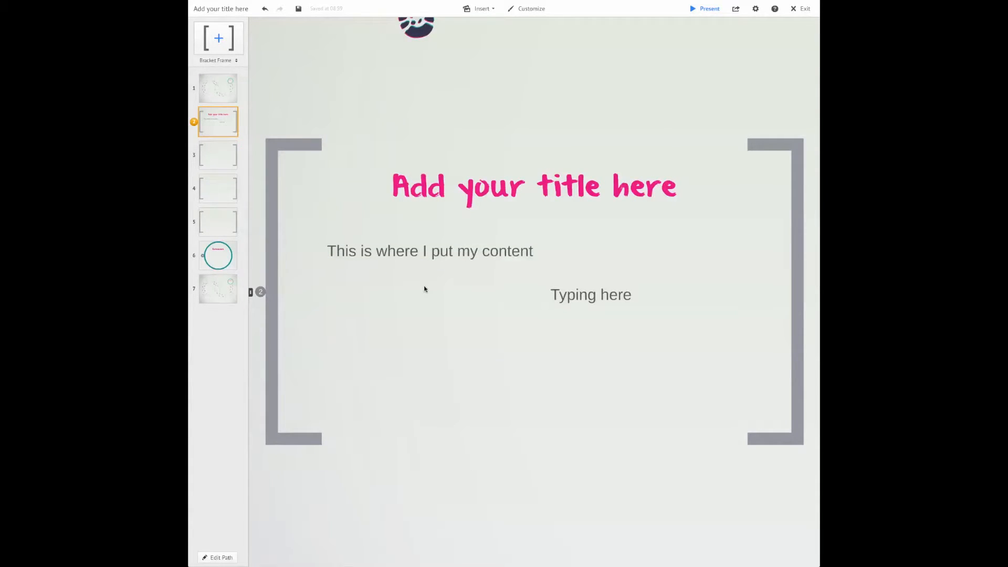
Enlarge the font of the "This is where I put my content" text by several size increments
click(426, 254)
click(411, 251)
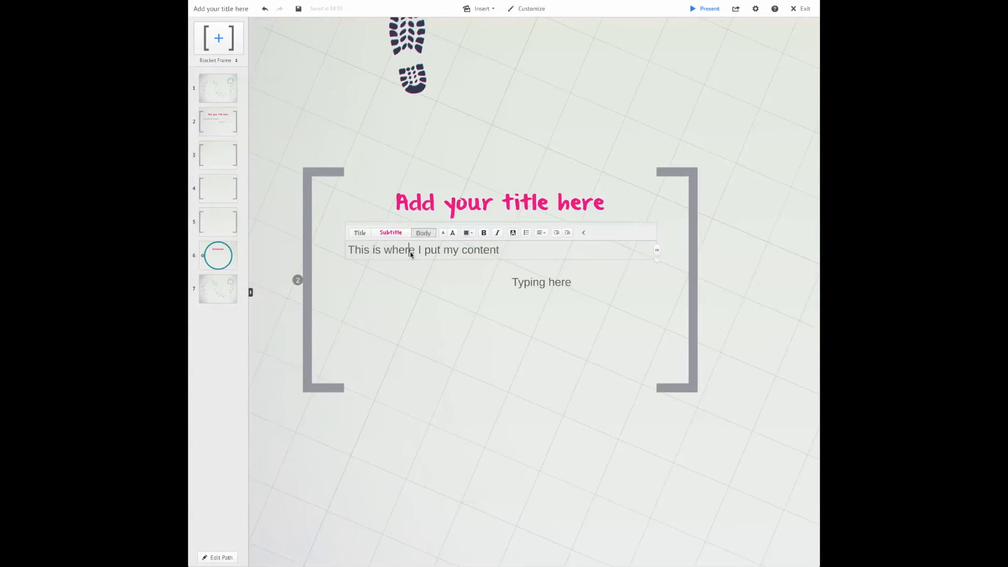
click(443, 235)
click(453, 234)
click(452, 233)
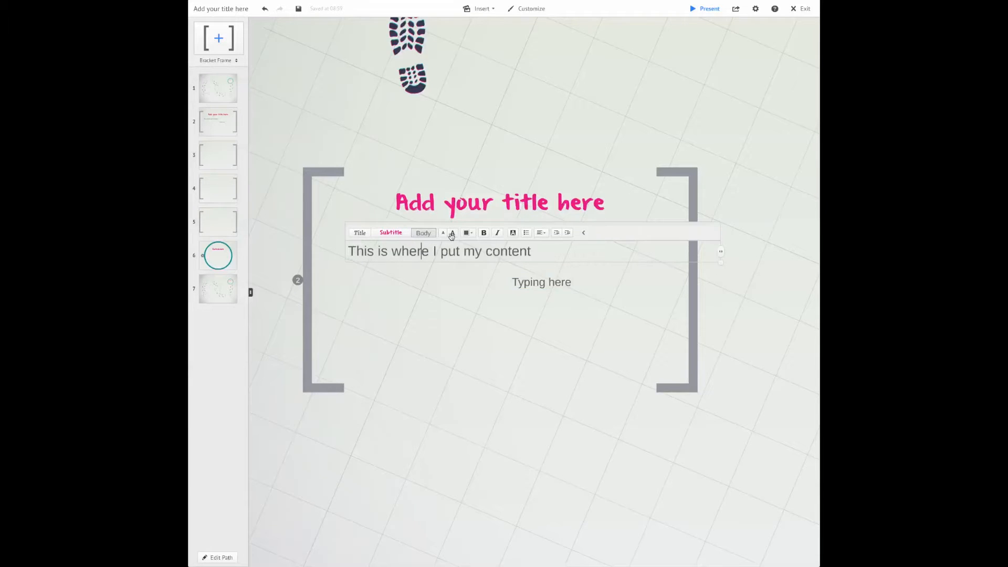
click(452, 234)
click(452, 234)
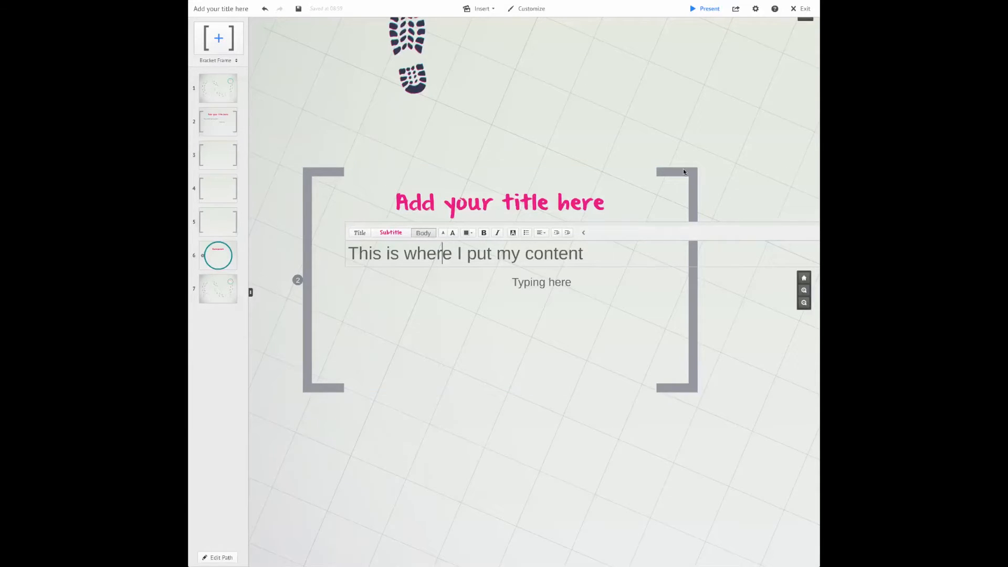
click(575, 366)
Move the enlarged body text closer to the title and narrow its text box to fit the line
click(469, 255)
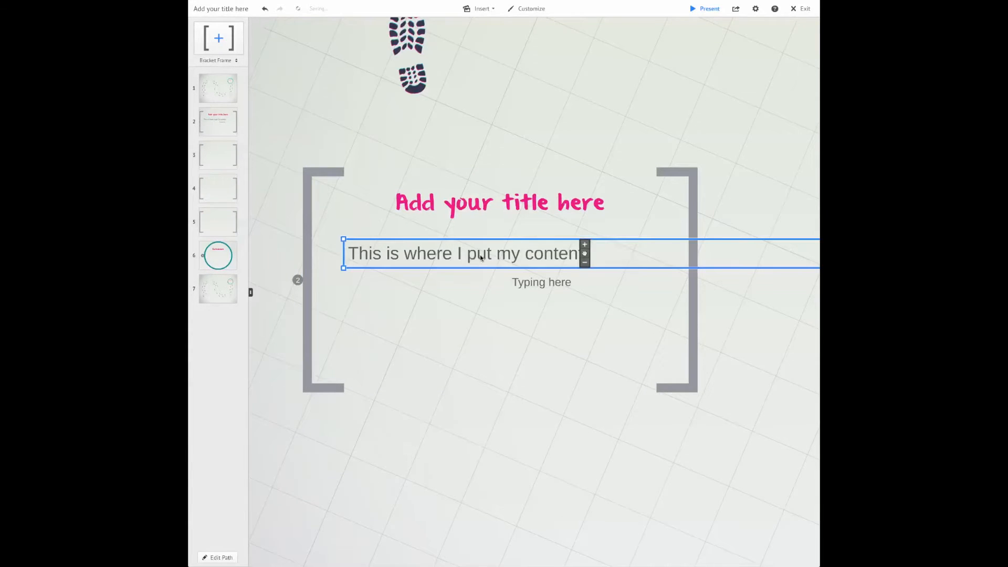
drag(585, 254, 569, 238)
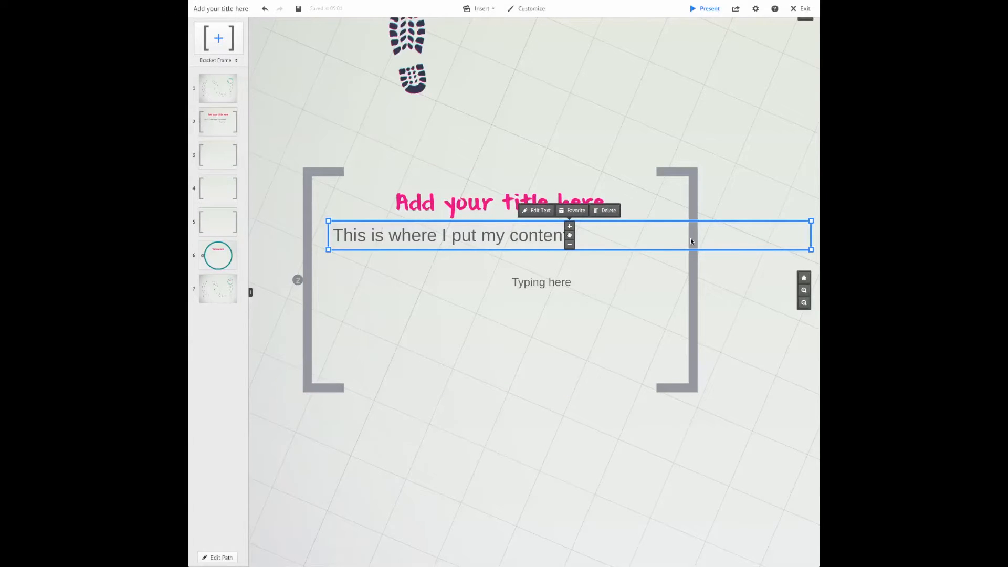
click(625, 242)
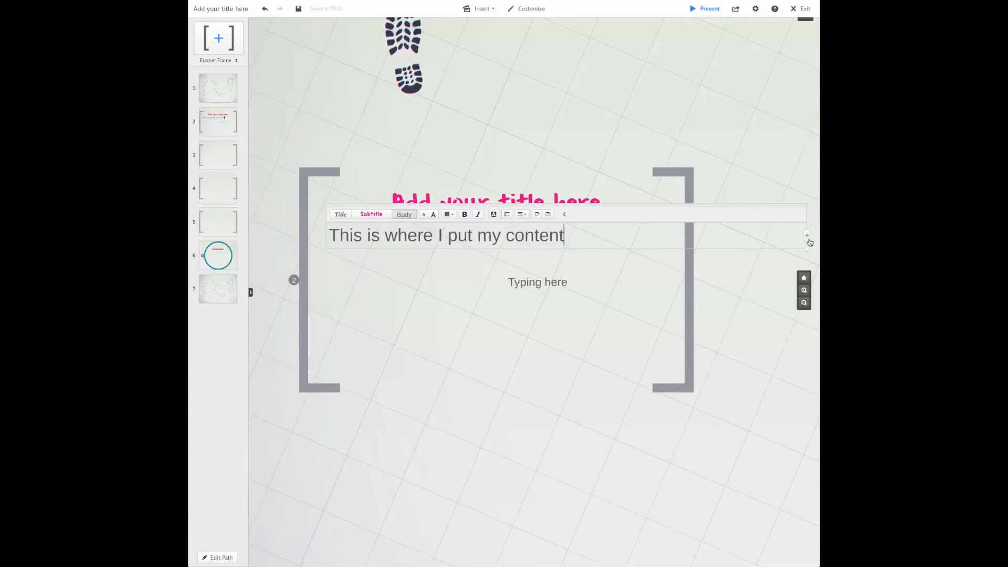
drag(809, 239, 473, 234)
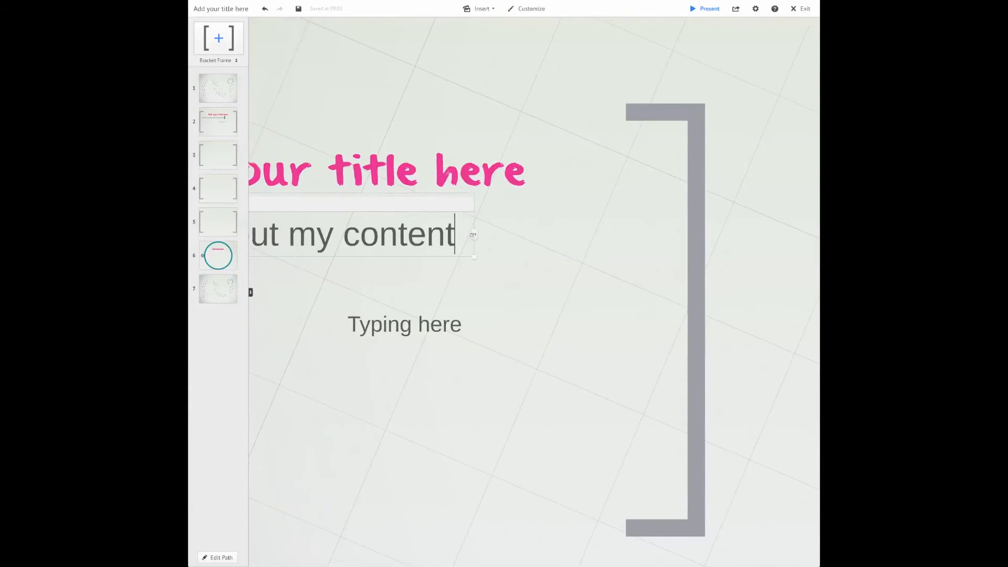
click(374, 285)
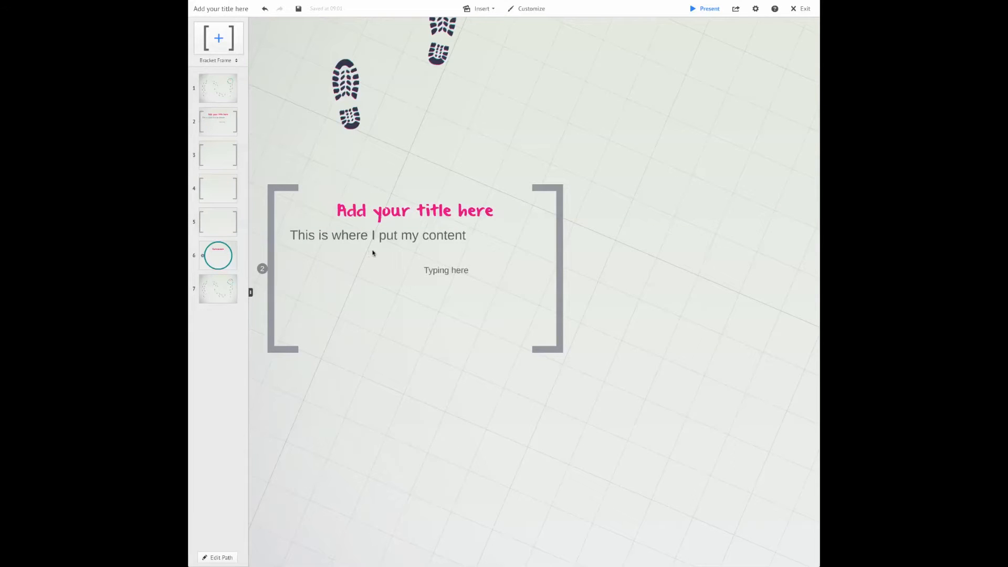
Return to the second path step and center the body text beneath the title
scroll(382, 288, up, 3)
scroll(382, 288, down, 3)
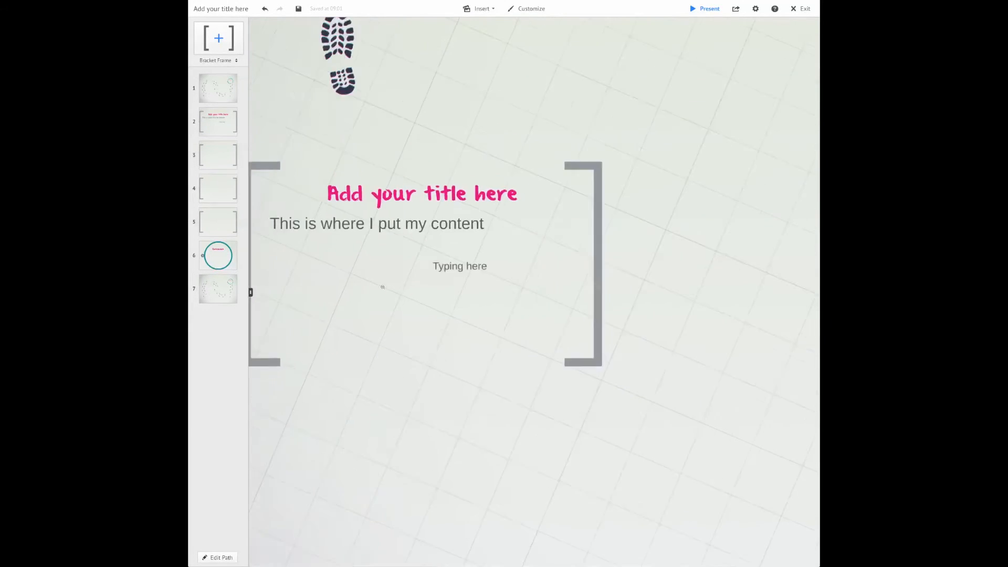
click(220, 128)
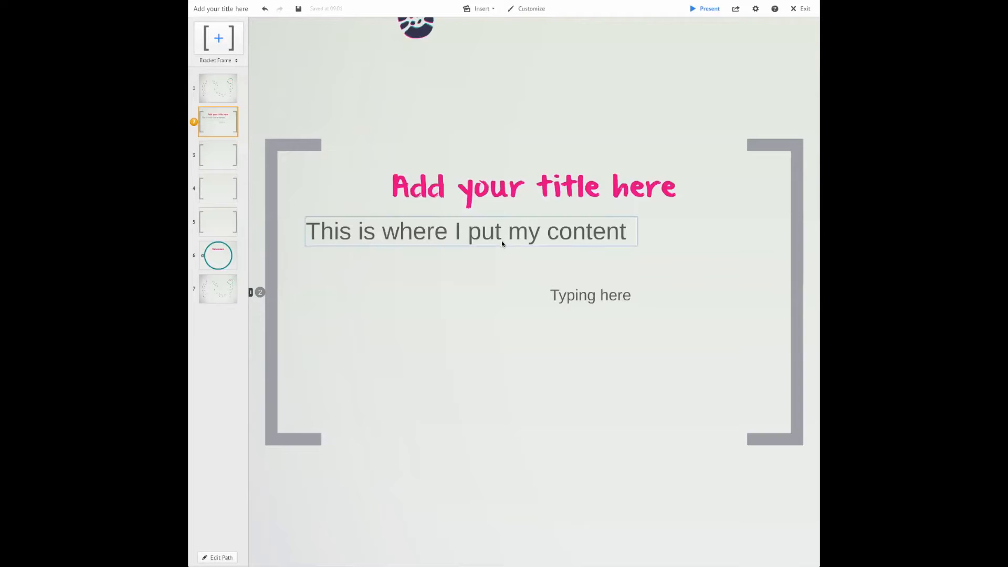
click(457, 237)
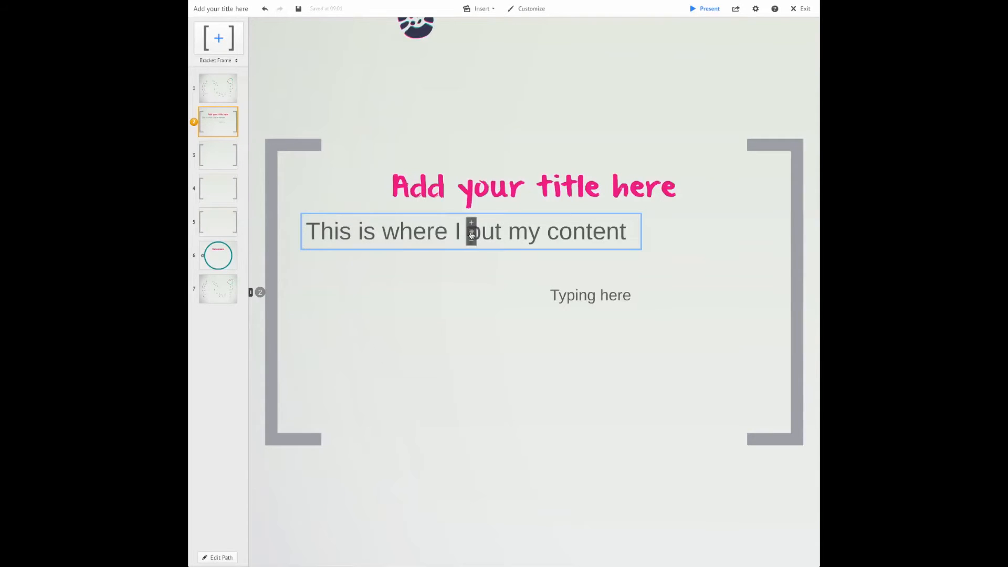
drag(471, 235, 536, 232)
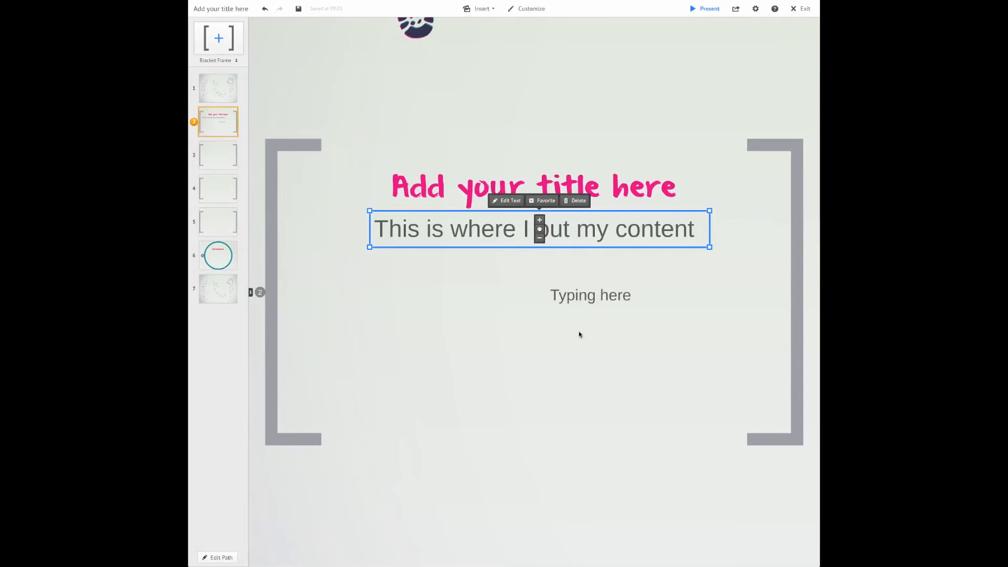
Delete the "Typing here" text box from the frame
click(590, 295)
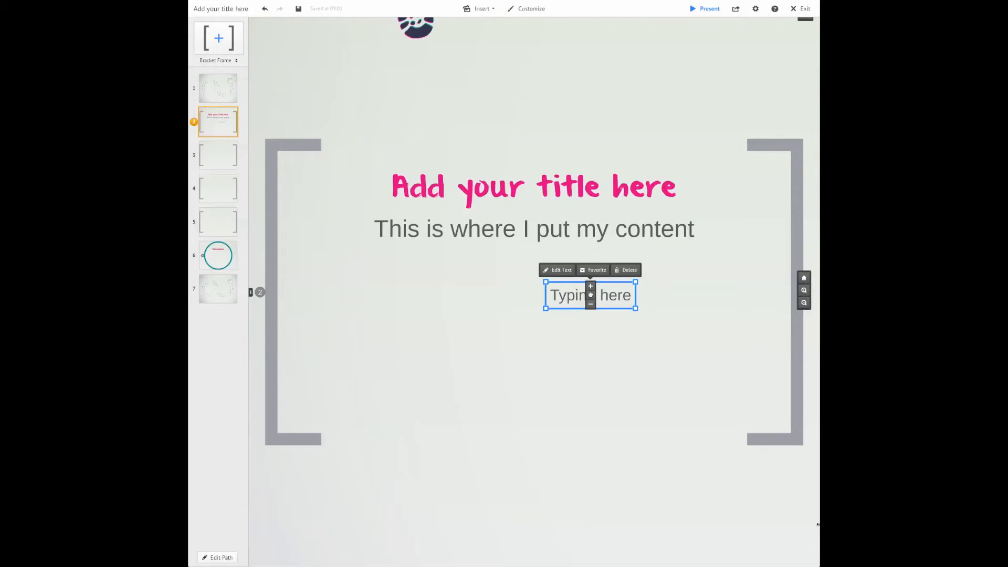
click(627, 270)
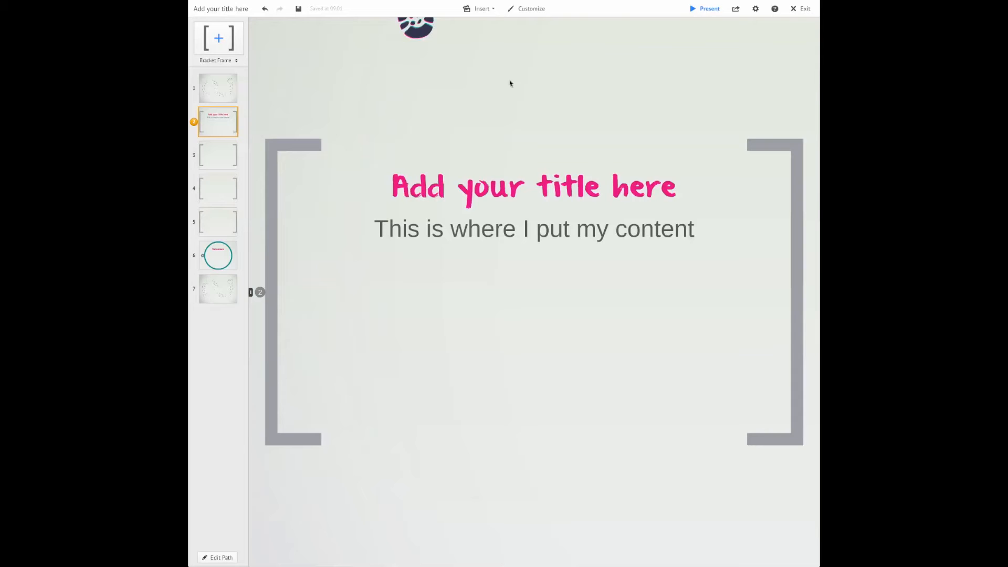
Search the web for "dog" images to insert into the presentation
click(479, 8)
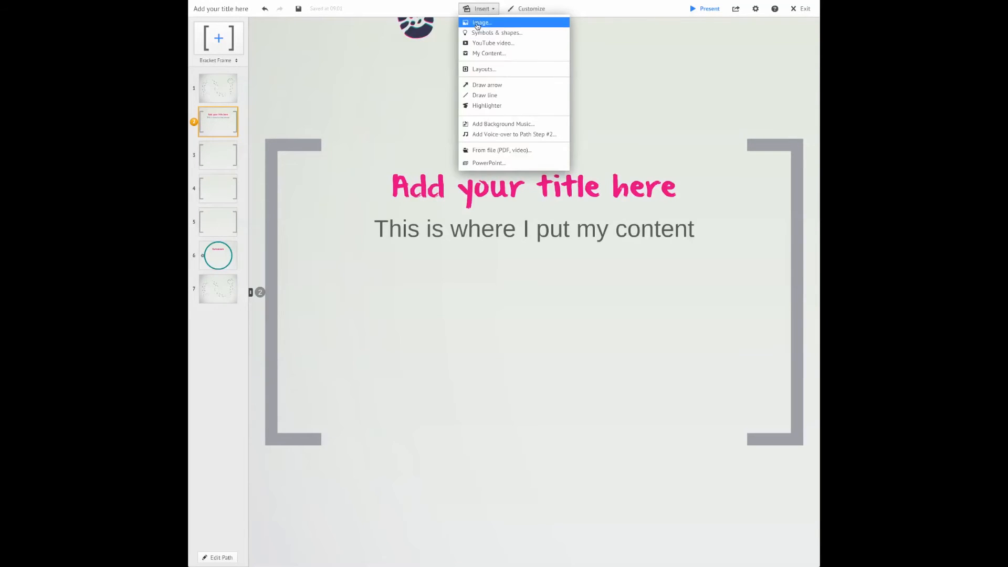
click(477, 26)
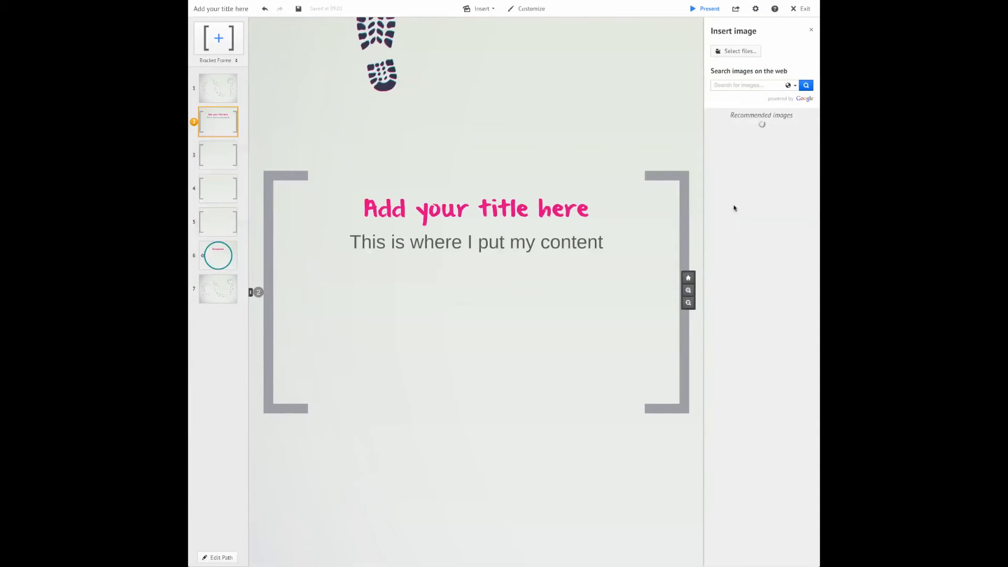
click(753, 87)
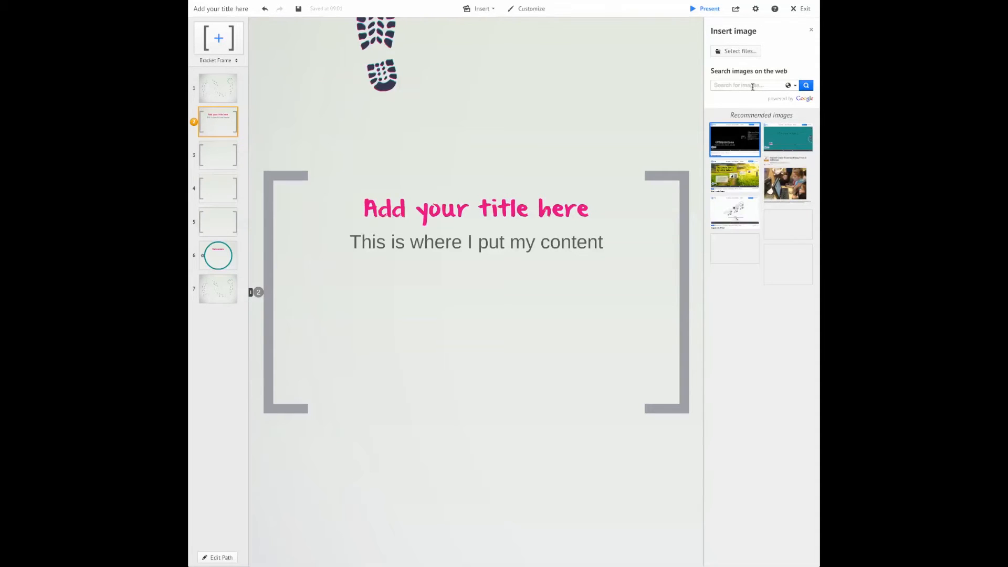
text(dog)
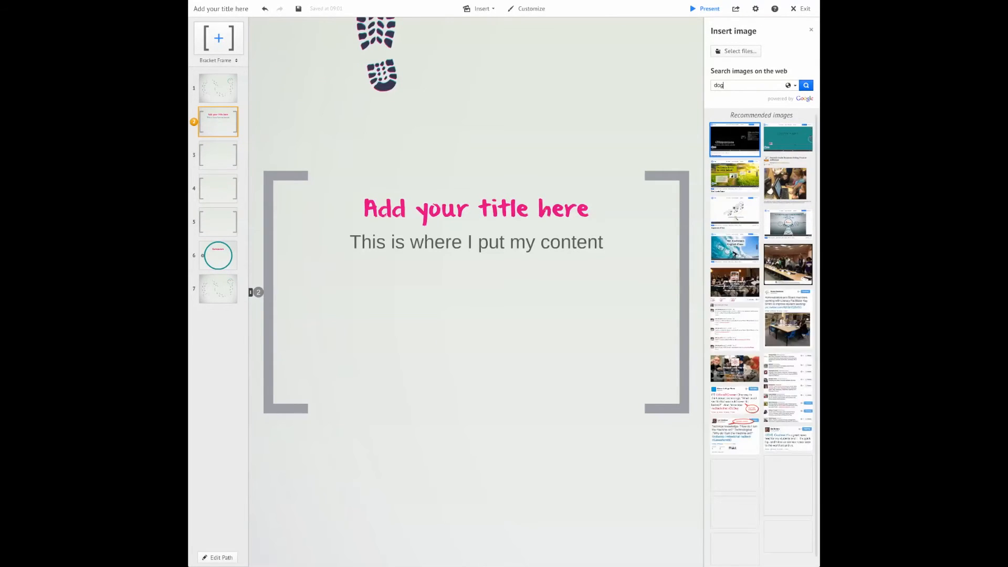
key(Return)
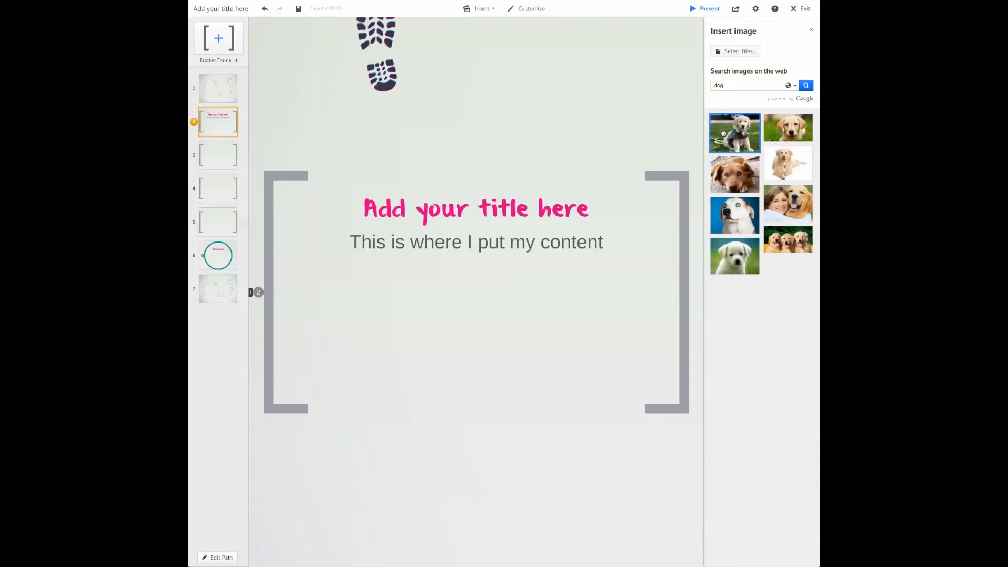
Insert the picture of the puppy sitting on grass into the second path step's frame and center it beneath the body text
drag(728, 137, 484, 336)
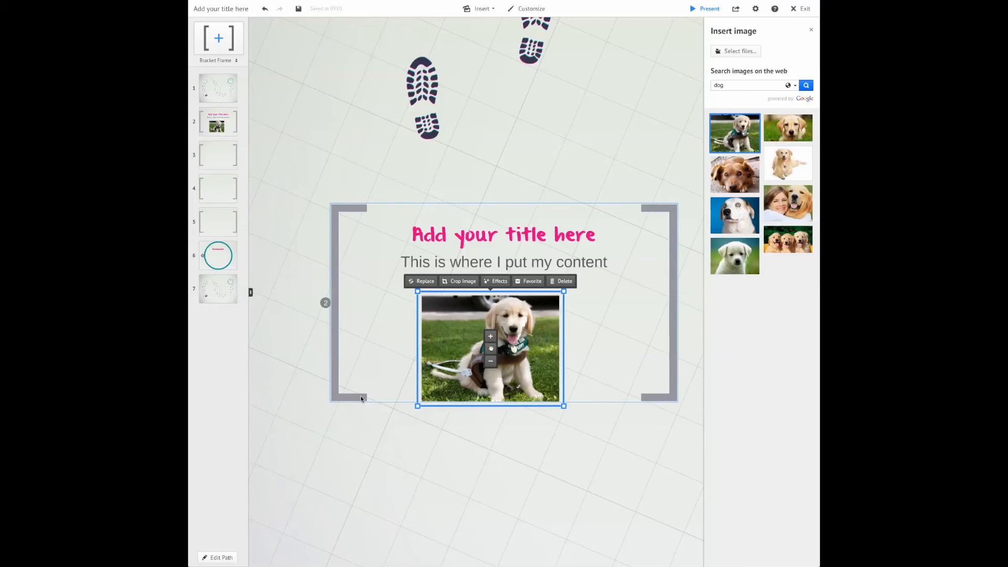
mouse_move(491, 348)
mouse_down()
mouse_move(493, 334)
mouse_move(505, 334)
mouse_up()
click(507, 401)
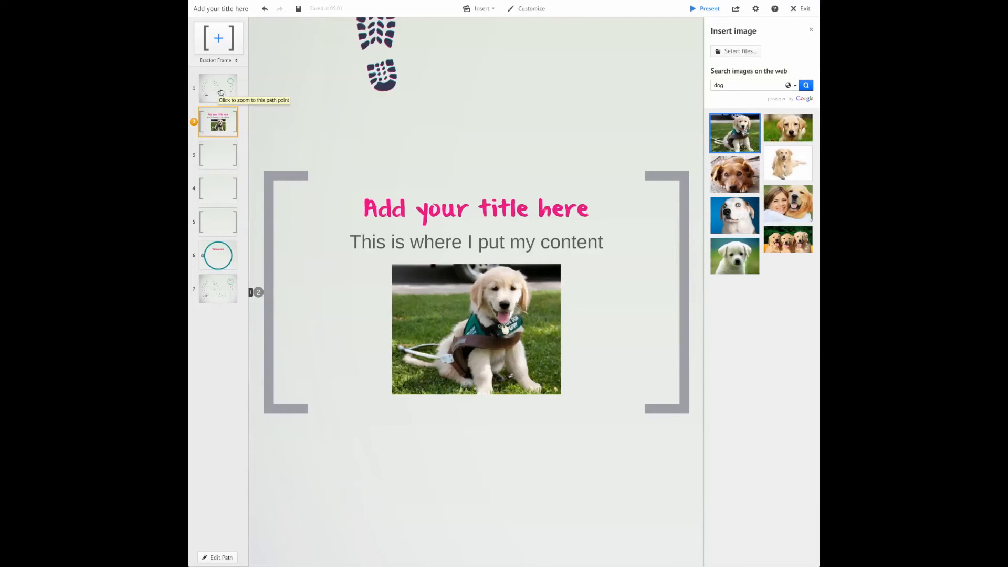
Go to the overview in the first path step and add a new bracket frame in the empty lower-right area of the canvas
click(221, 92)
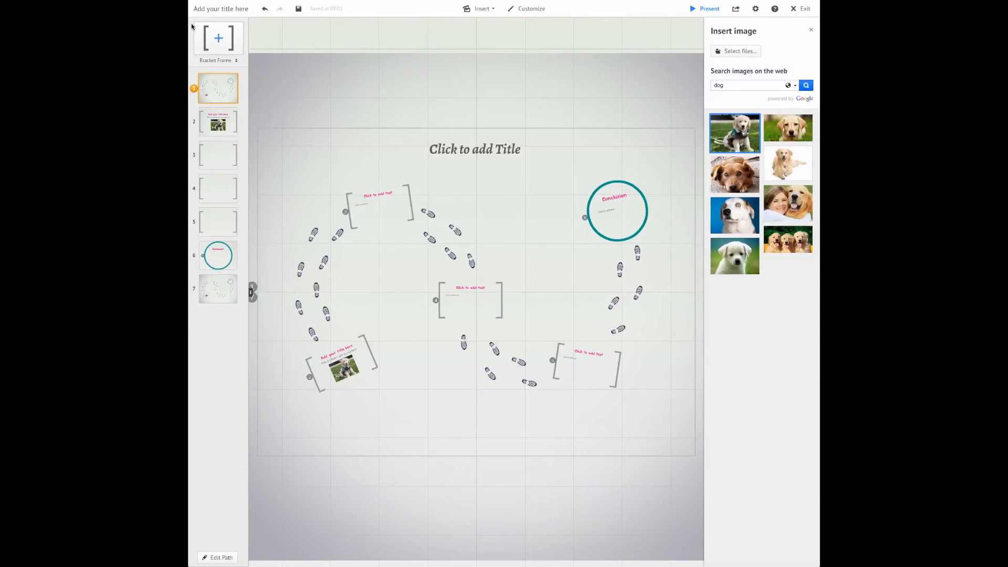
drag(219, 42, 647, 422)
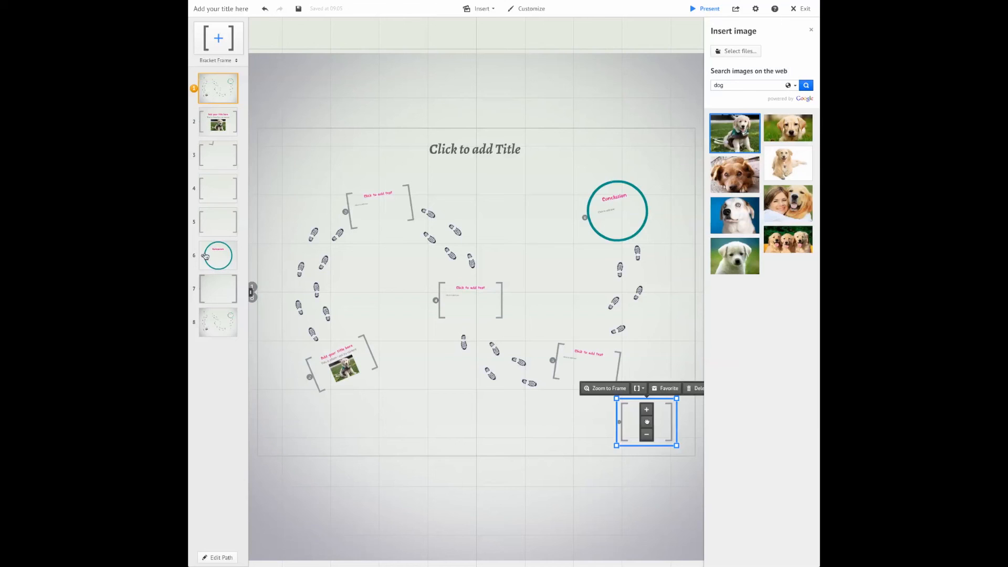
click(515, 423)
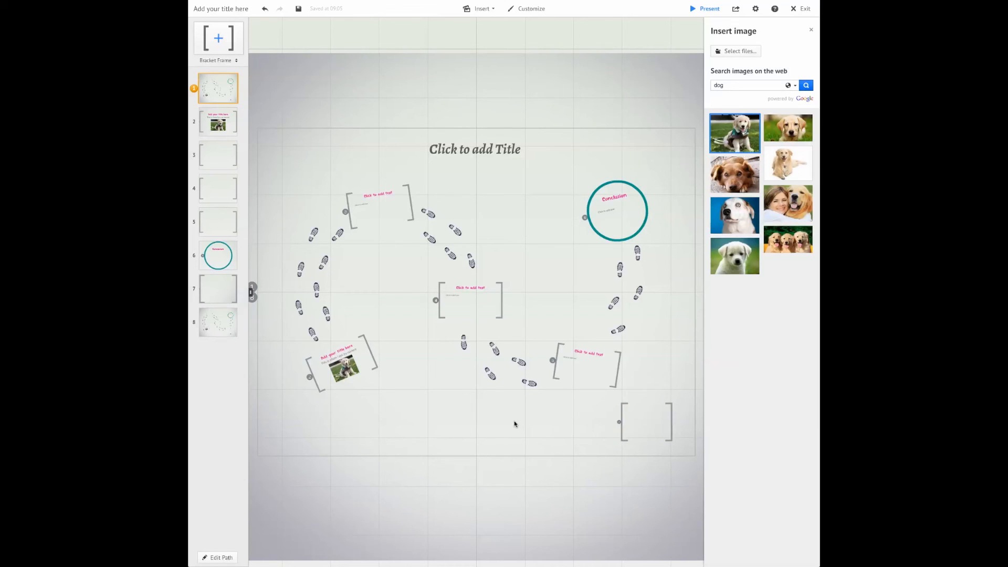